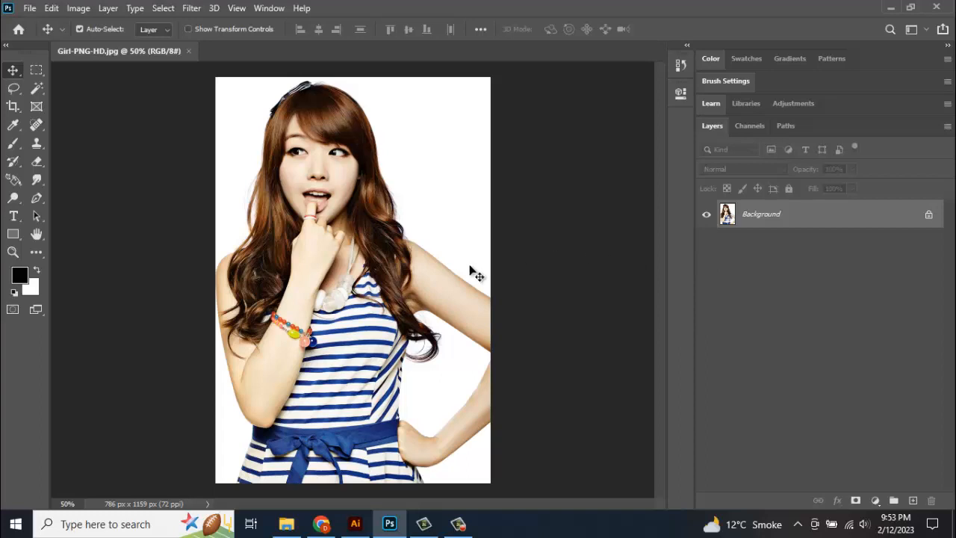
Duplicate the Background layer of the portrait photo.
scroll(466, 274, down, 1)
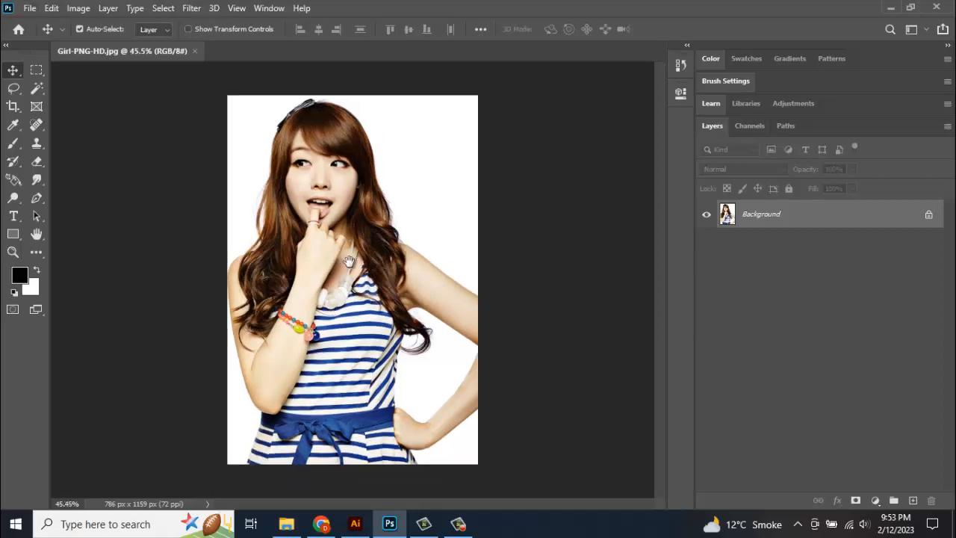
scroll(345, 261, down, 1)
scroll(348, 261, up, 1)
scroll(353, 268, up, 1)
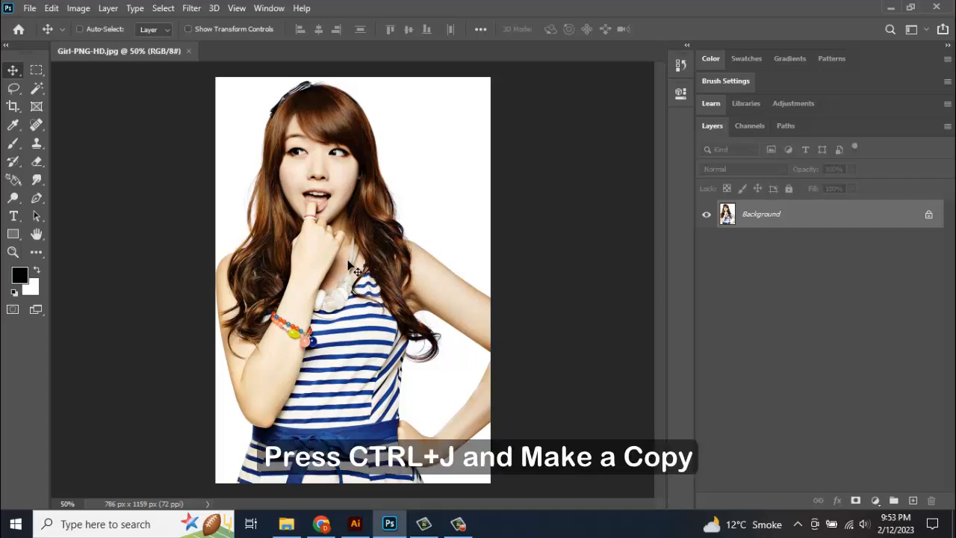
key(ctrl+j)
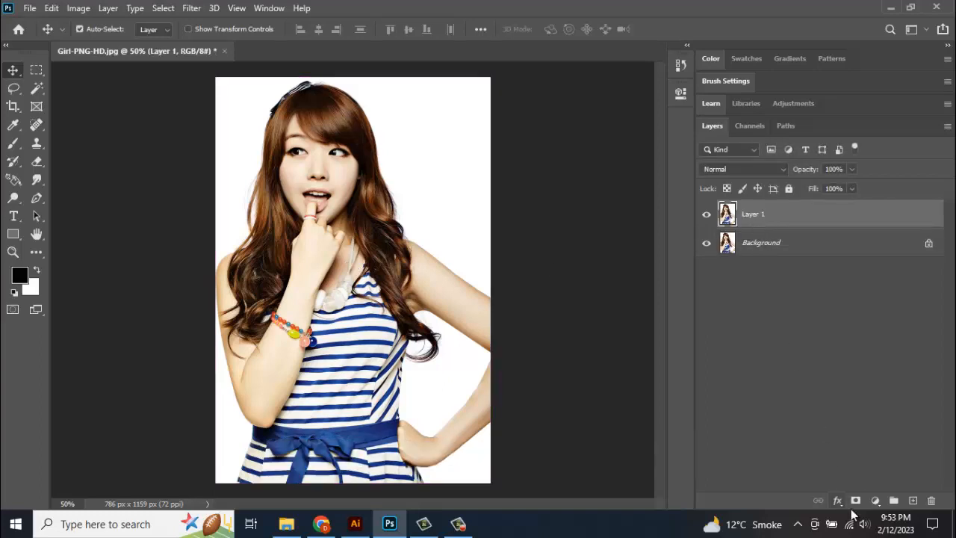
Add a Hue/Saturation adjustment layer above Layer 1 and set its saturation to -100.
click(876, 501)
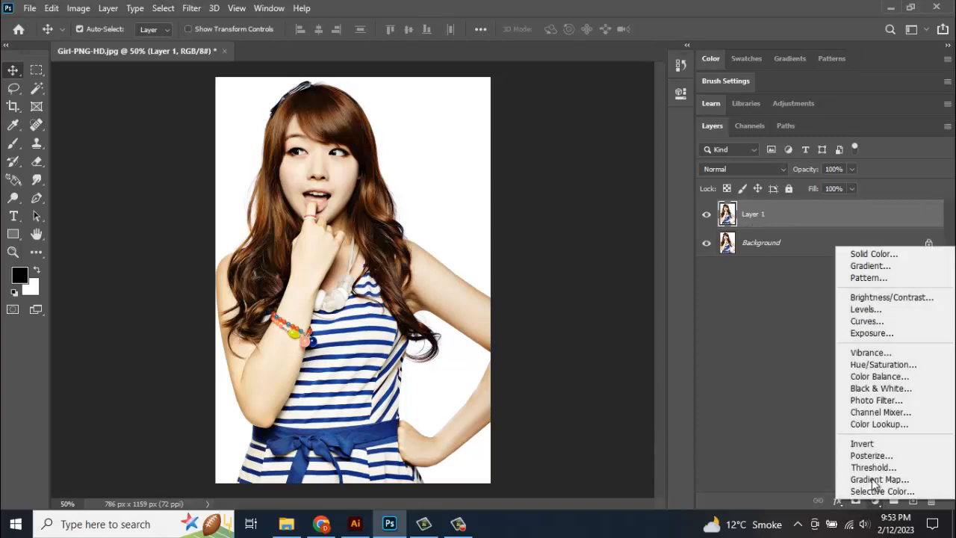
click(887, 366)
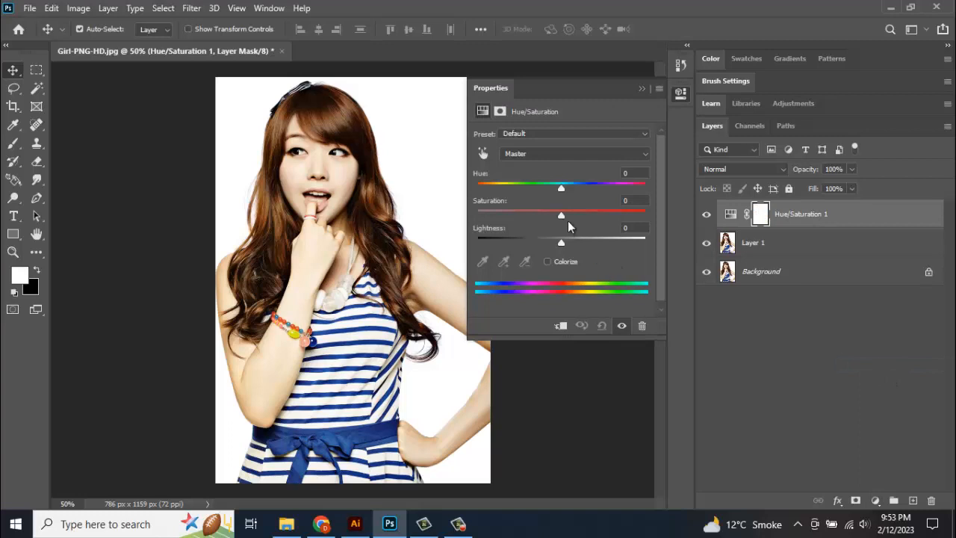
drag(562, 218, 474, 216)
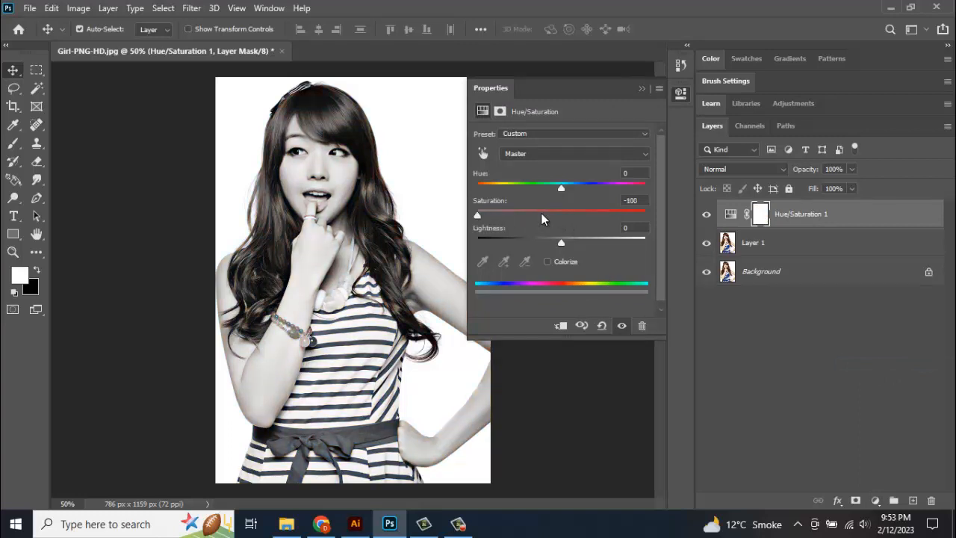
click(611, 95)
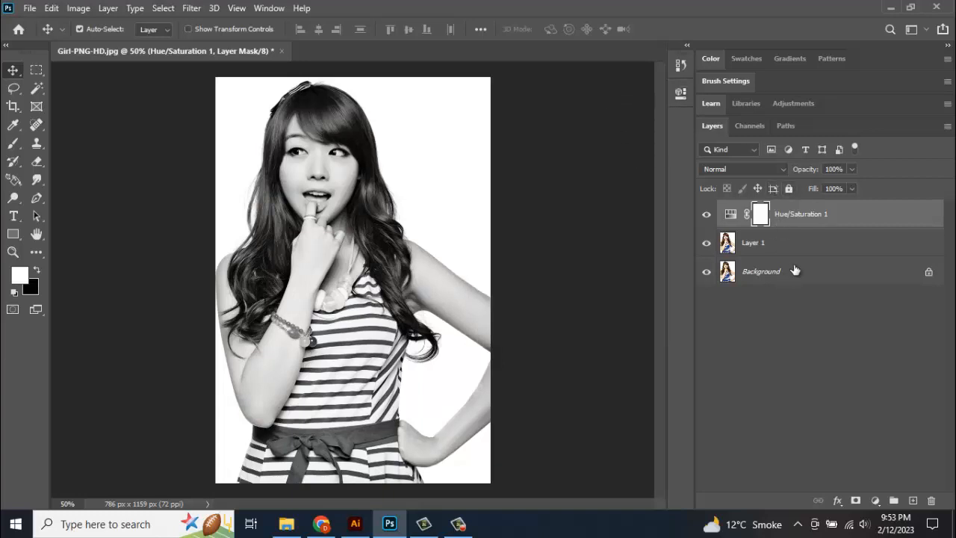
Invert the colors of Layer 1 and set its blend mode to Color Dodge.
click(793, 243)
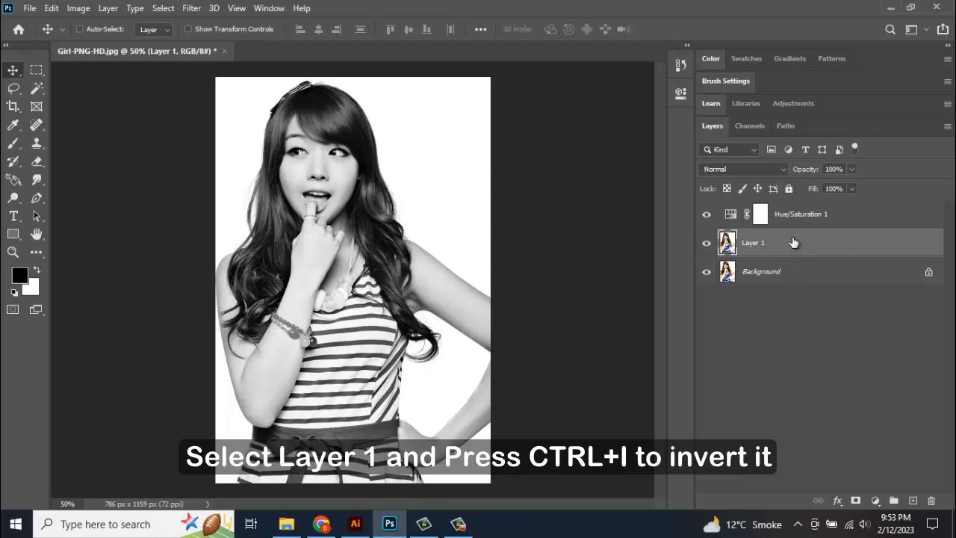
key(ctrl+i)
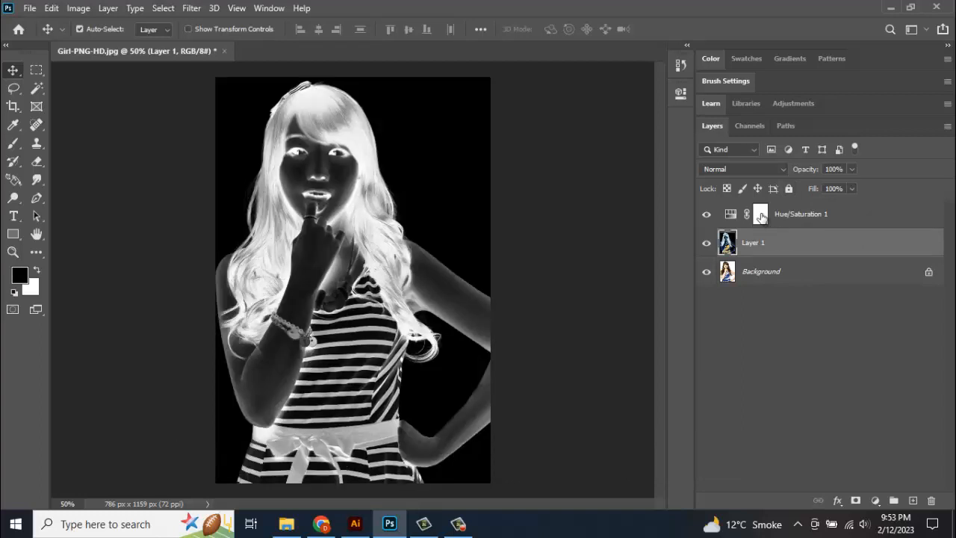
click(778, 169)
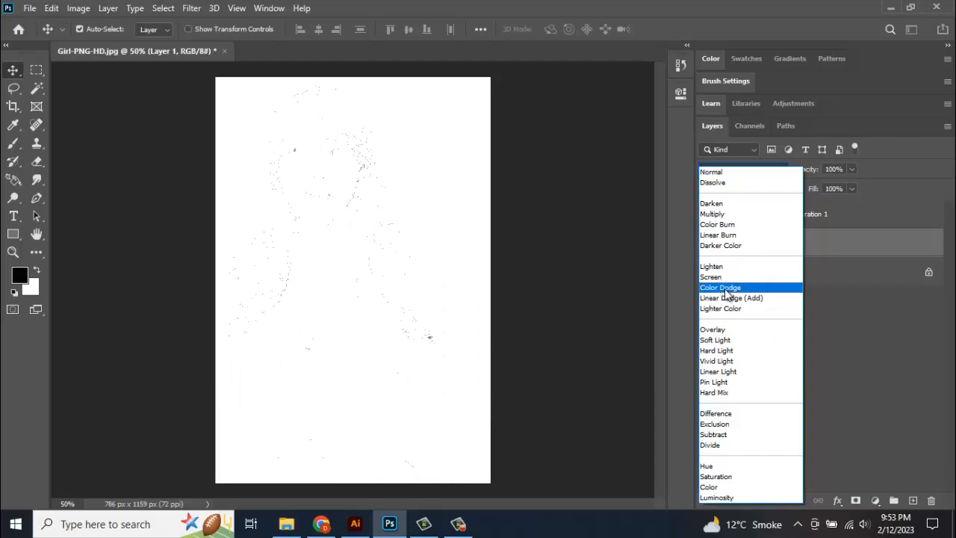
click(724, 290)
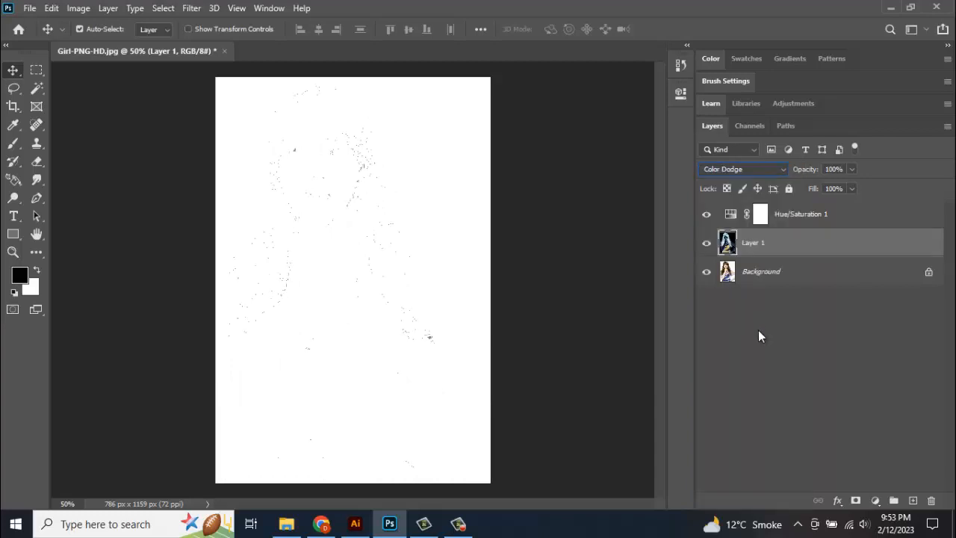
Apply a Gaussian Blur with a 1.7-pixel radius to Layer 1.
click(192, 8)
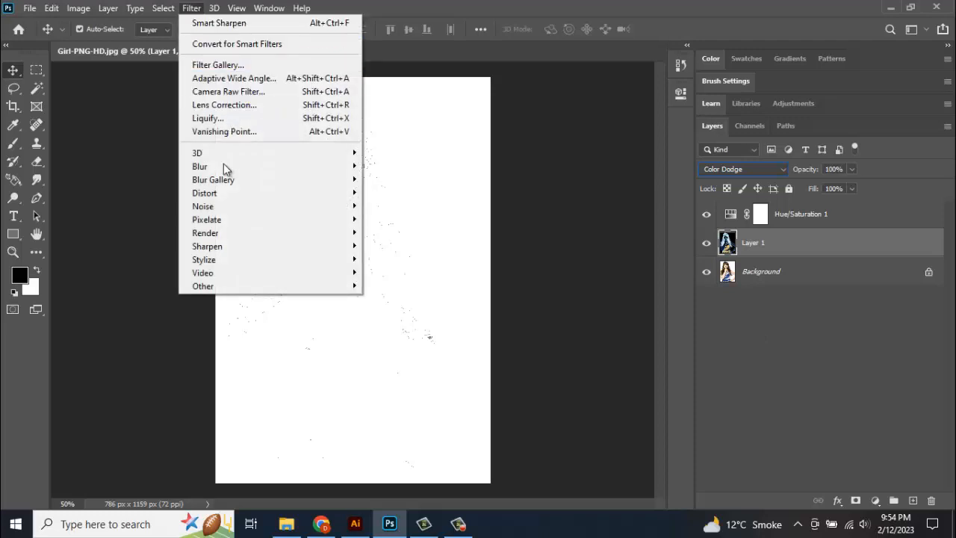
mouse_move(223, 167)
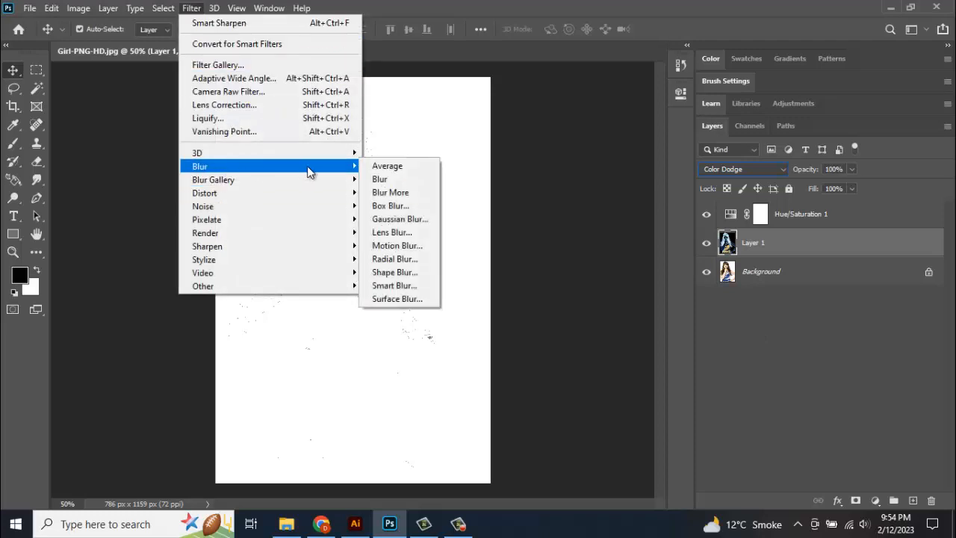
click(393, 220)
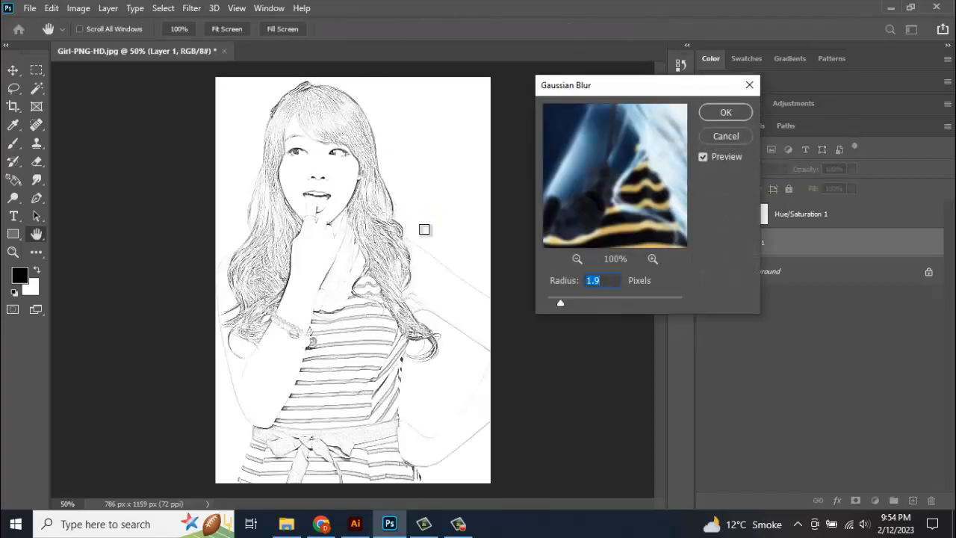
scroll(614, 279, up, 2)
scroll(615, 279, up, 2)
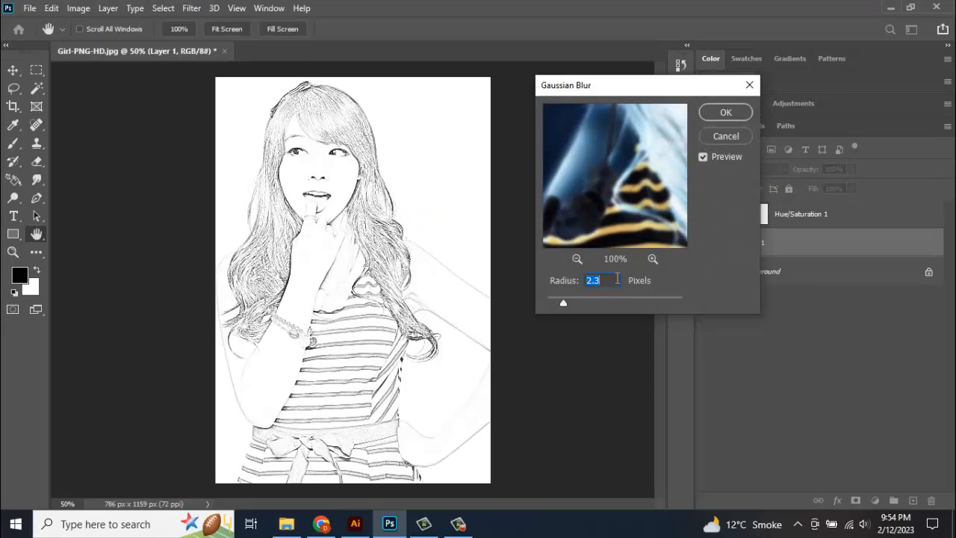
drag(625, 85, 647, 163)
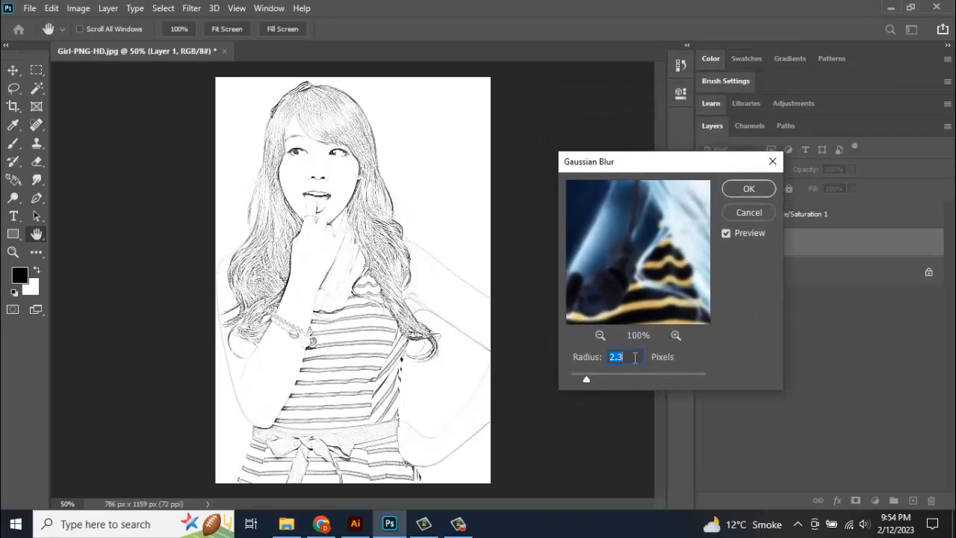
scroll(635, 358, down, 1)
scroll(636, 356, down, 5)
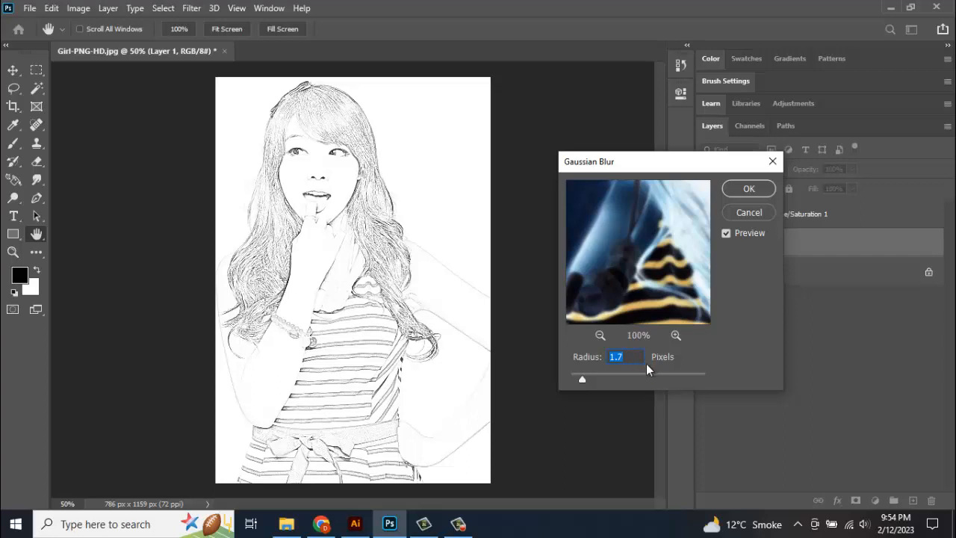
scroll(640, 356, up, 1)
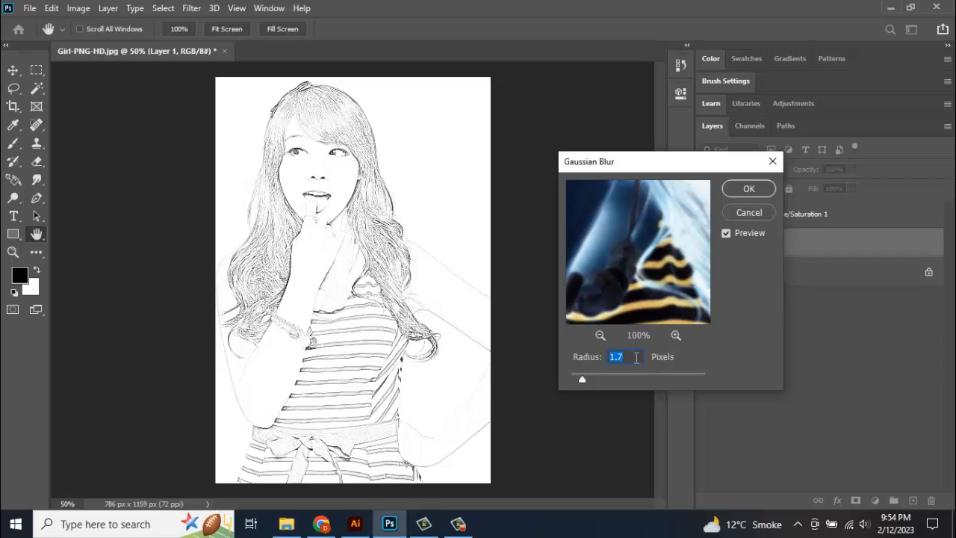
click(748, 189)
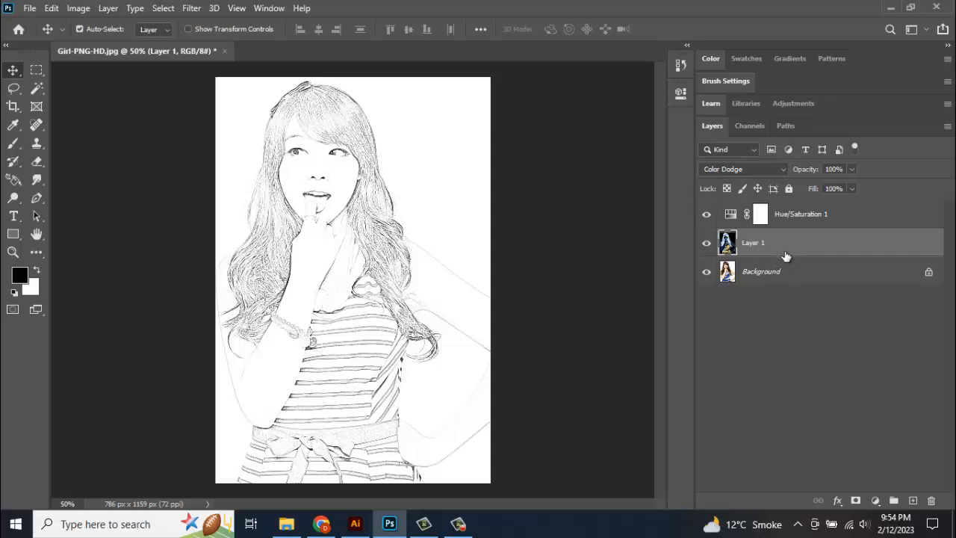
Add a Levels adjustment layer directly above Layer 1 and set its midtone input level to 0.69.
click(875, 501)
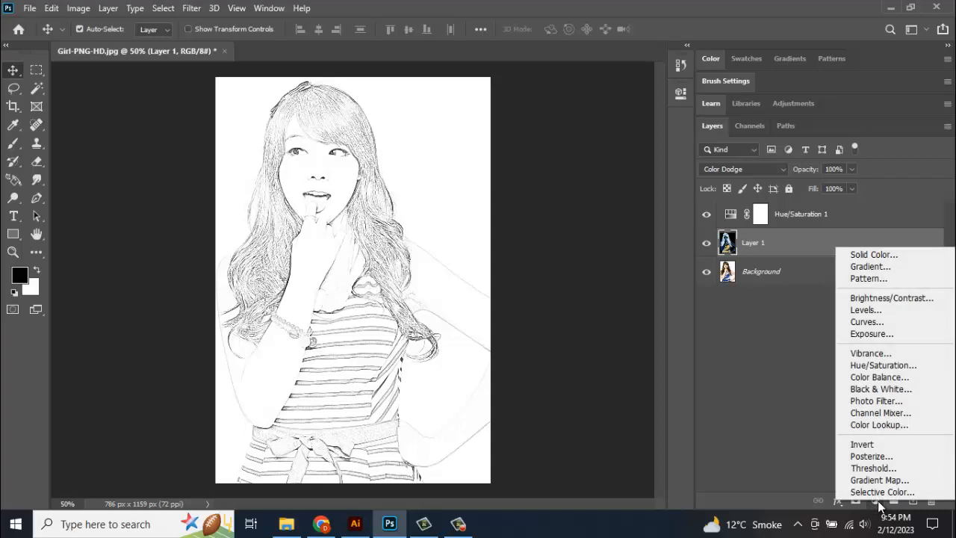
click(862, 311)
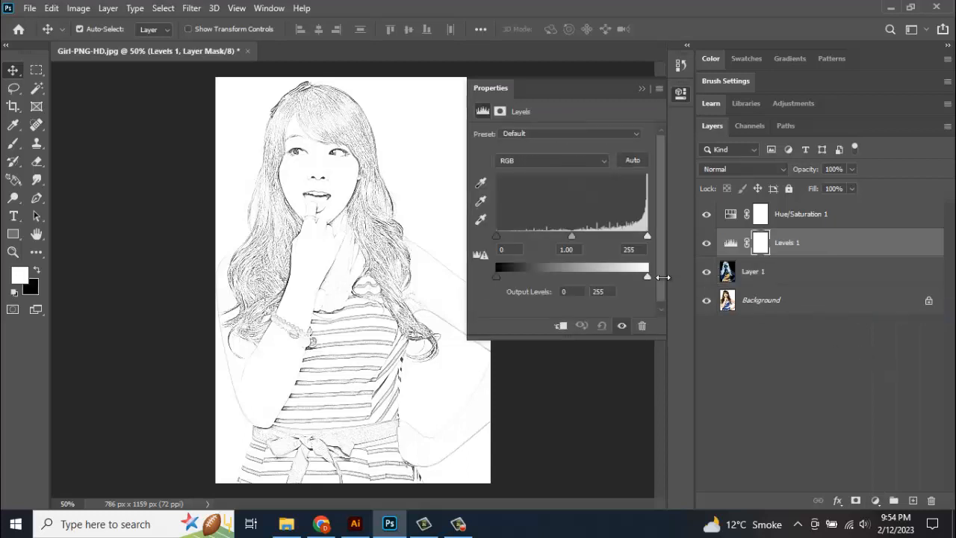
drag(570, 236, 586, 234)
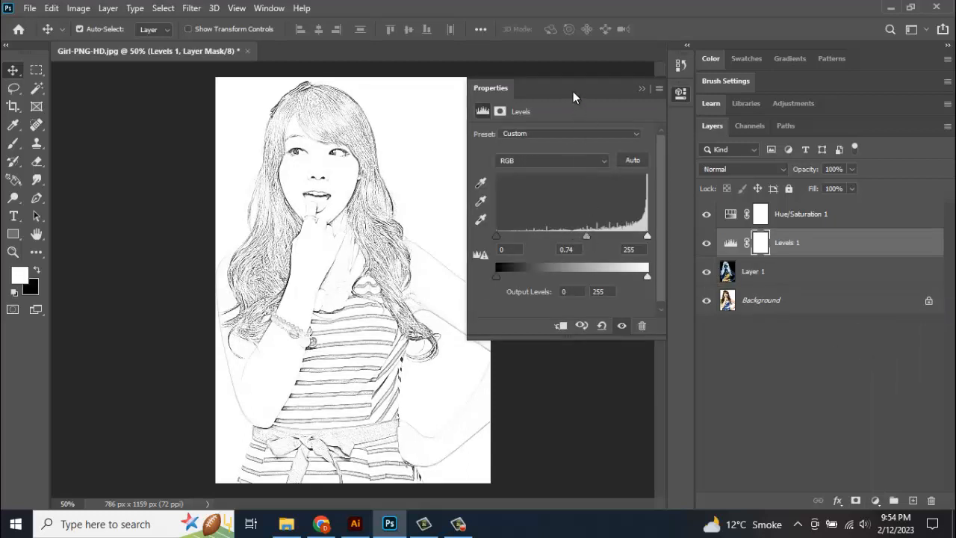
mouse_move(573, 91)
mouse_down()
mouse_move(583, 92)
mouse_move(572, 91)
mouse_up()
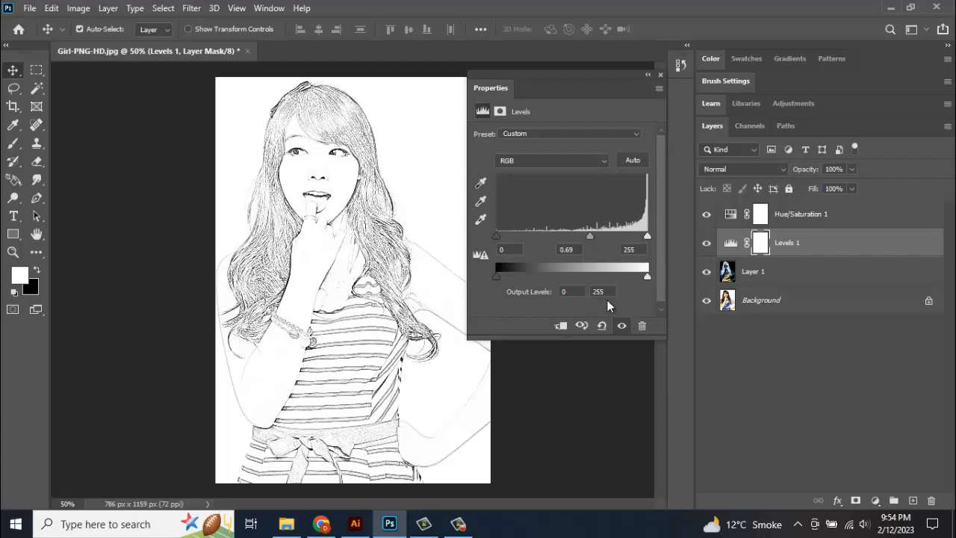
click(647, 76)
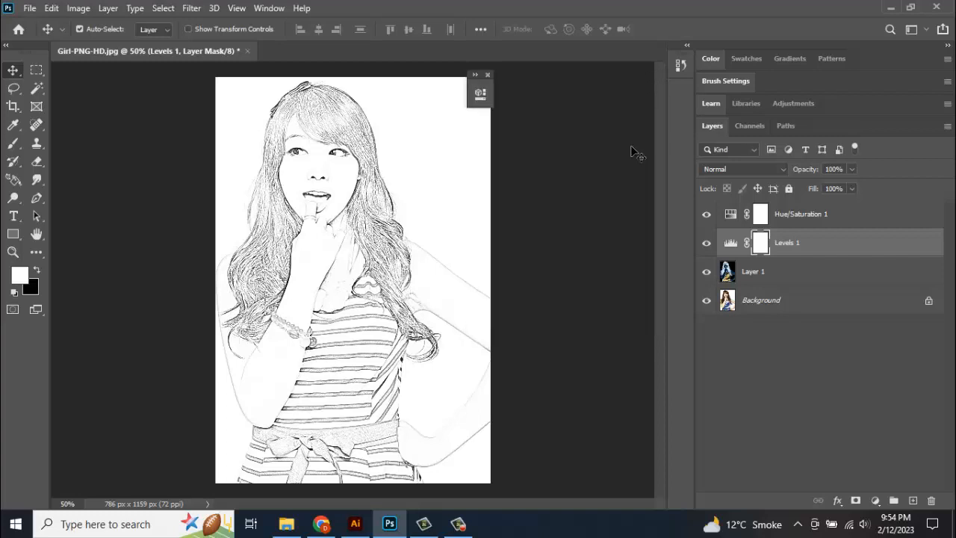
click(489, 74)
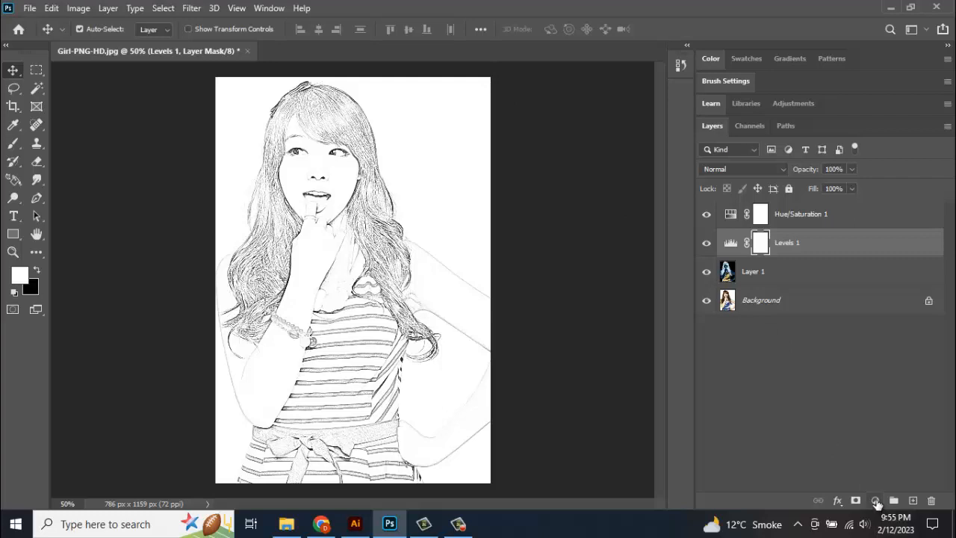
Add a Brightness/Contrast adjustment layer above Levels 1 with brightness -24 and contrast 10.
click(876, 500)
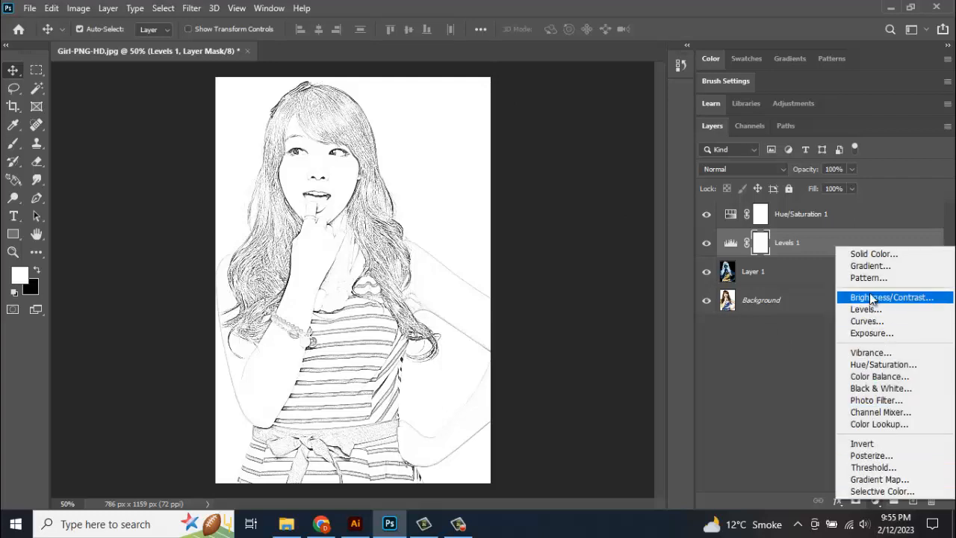
click(910, 298)
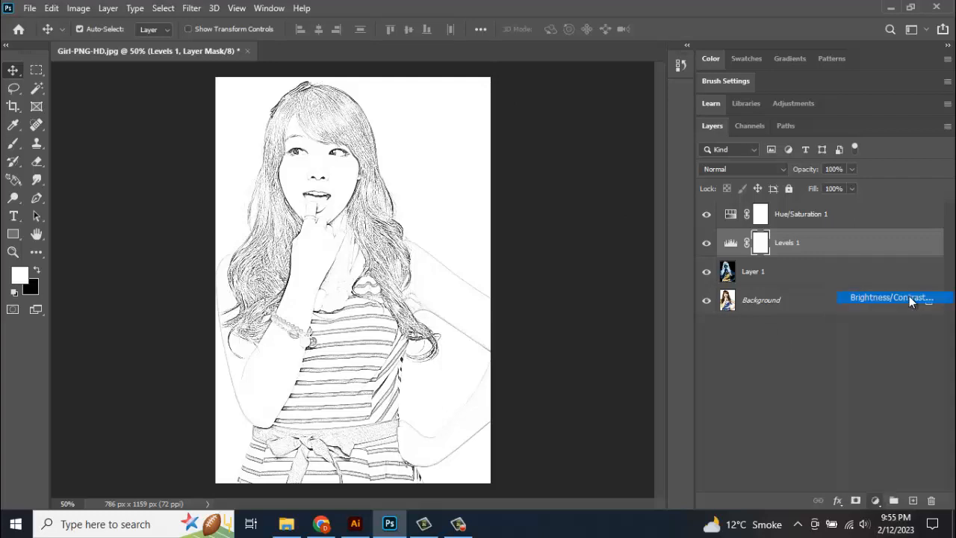
drag(350, 90, 586, 146)
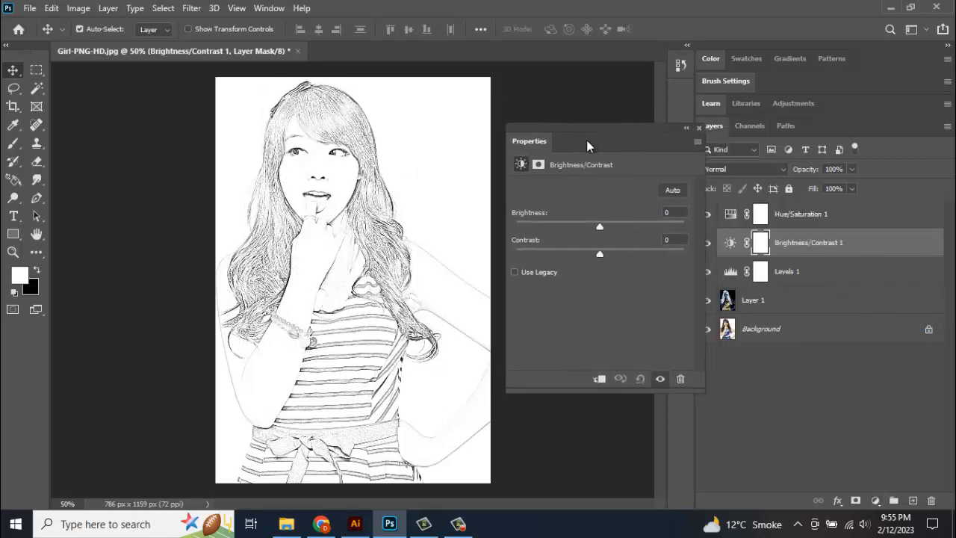
drag(599, 227, 593, 226)
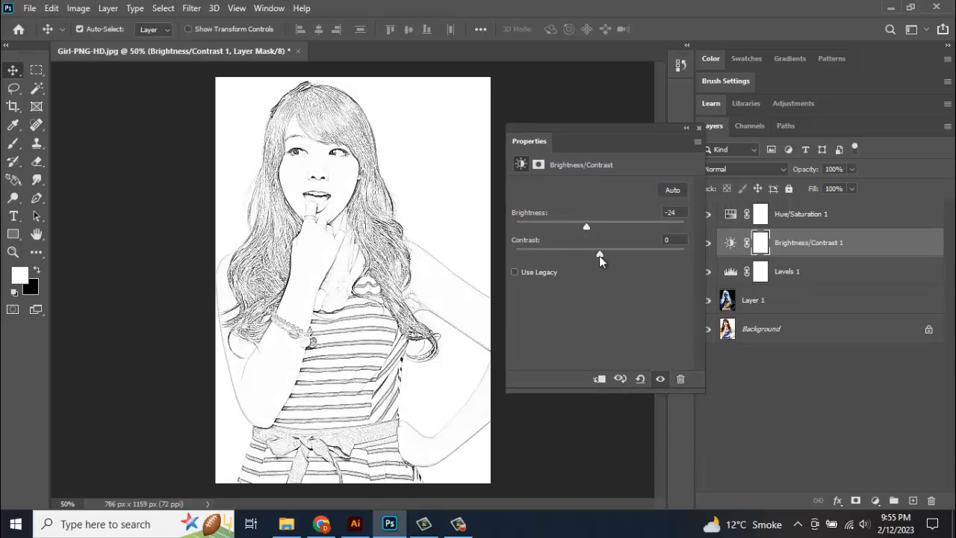
drag(606, 254, 608, 253)
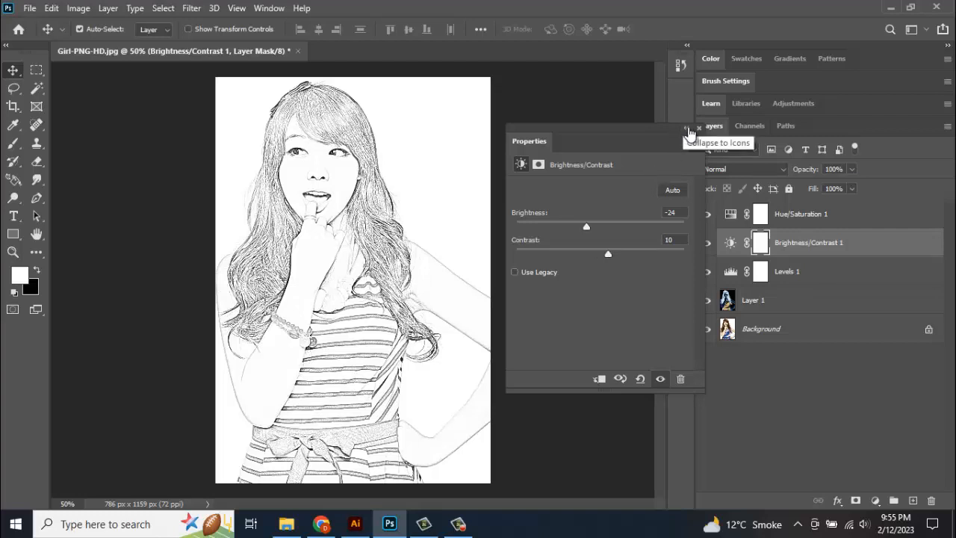
click(698, 128)
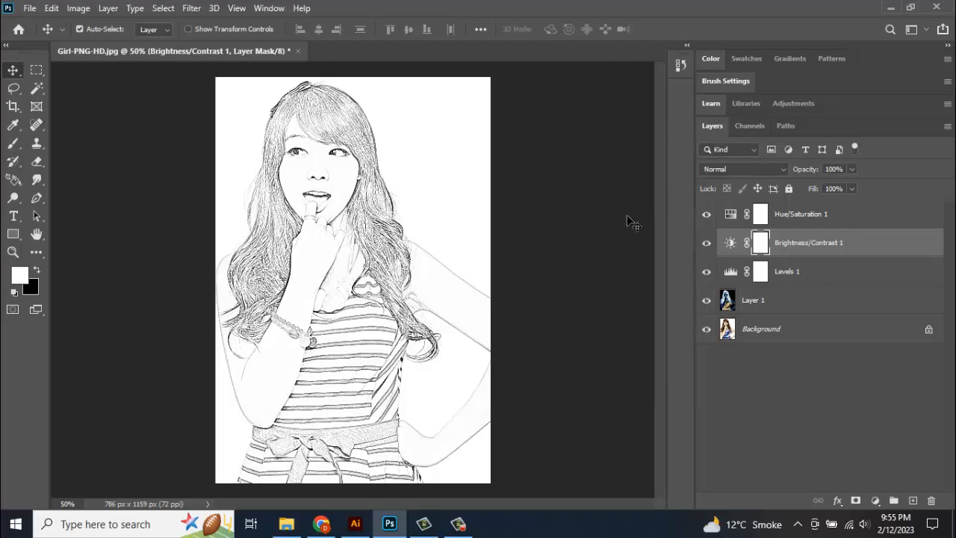
Stamp all visible layers into a new merged layer above Hue/Saturation 1.
click(821, 215)
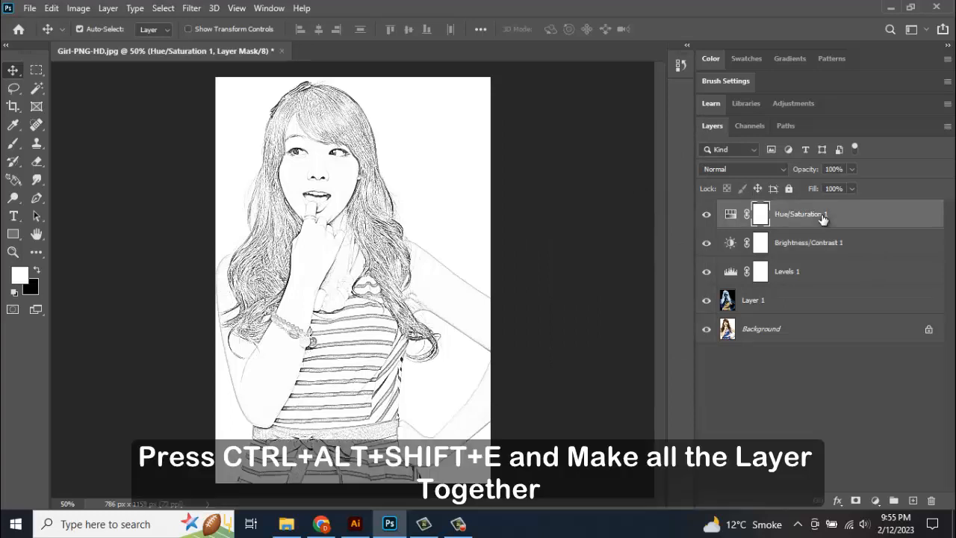
key(ctrl)
key(ctrl+alt+shift+e)
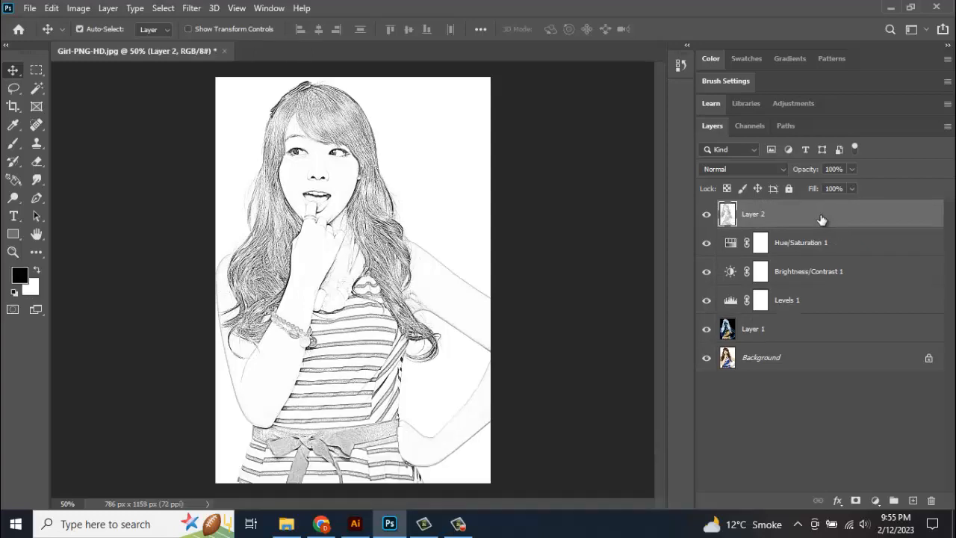
right_click(801, 218)
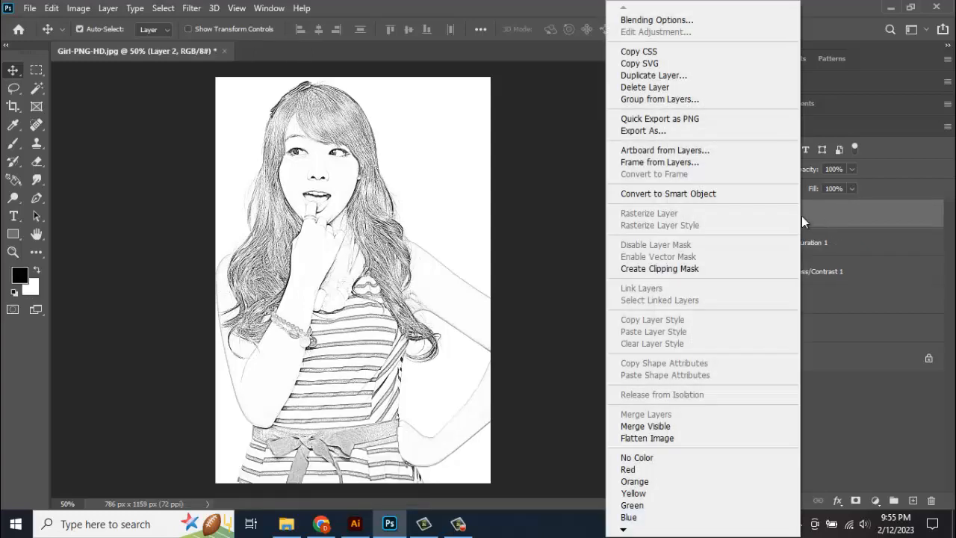
click(836, 218)
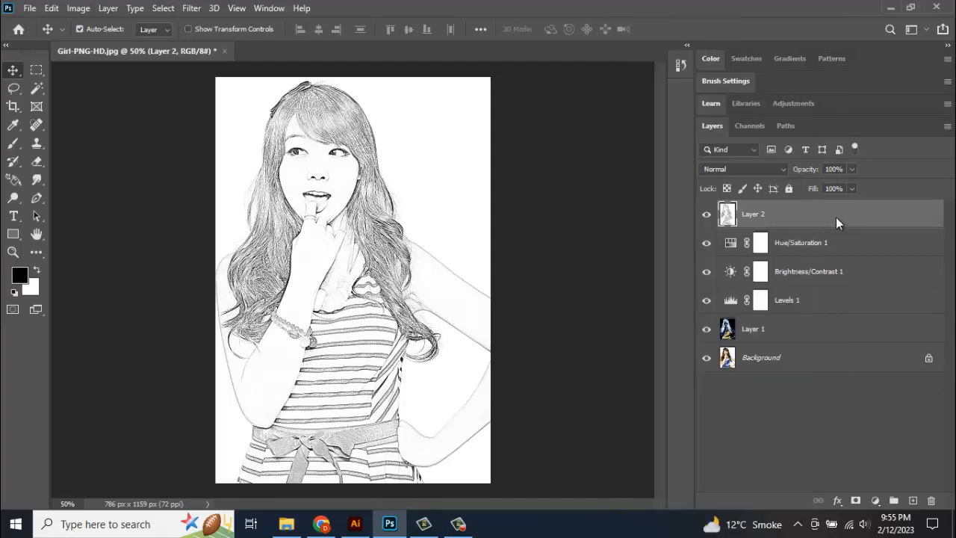
Convert Layer 2 to a smart object and apply a light Add Noise filter with uniform distribution.
right_click(835, 217)
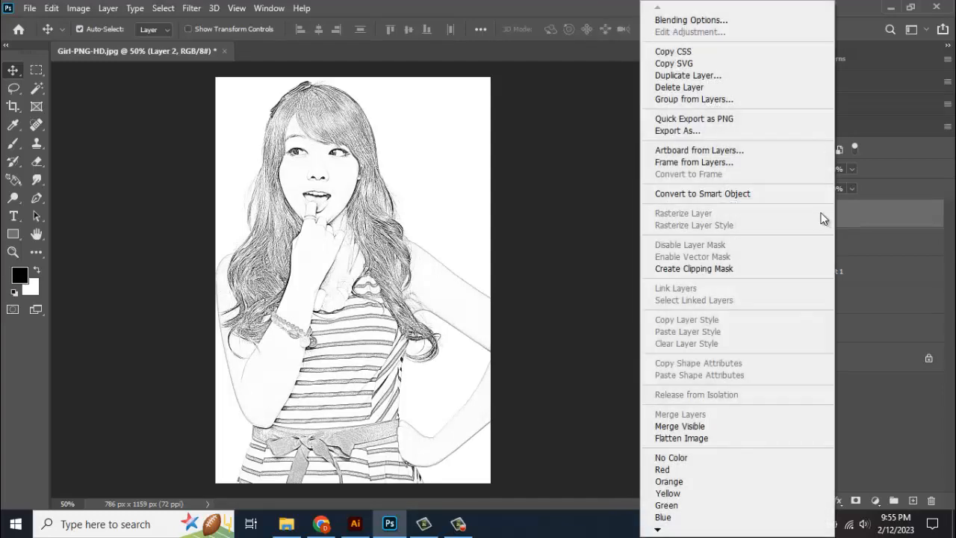
click(711, 194)
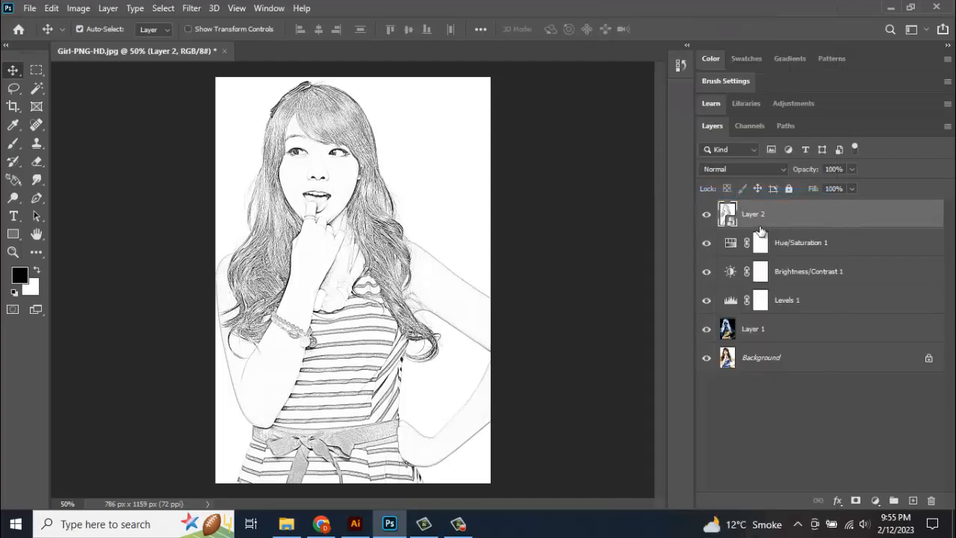
click(190, 9)
mouse_move(234, 206)
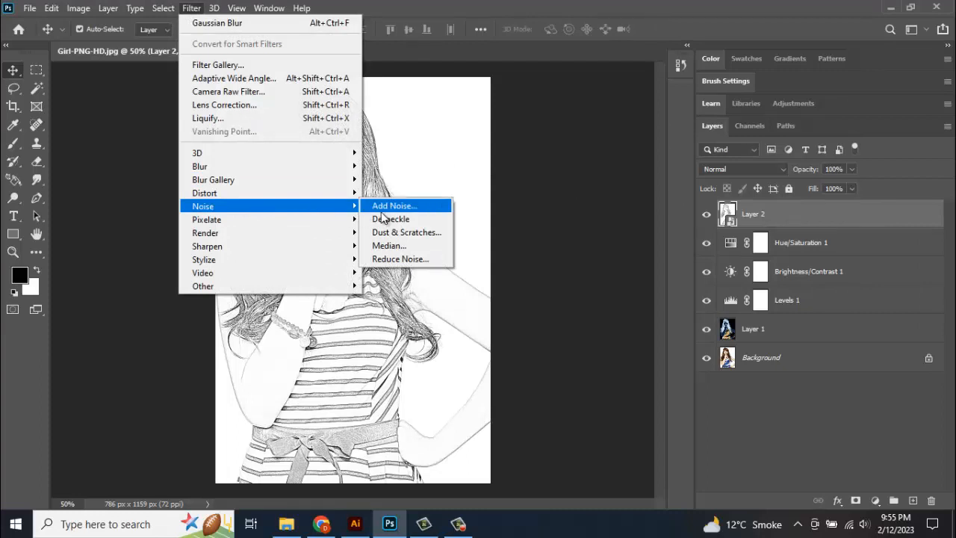
click(391, 207)
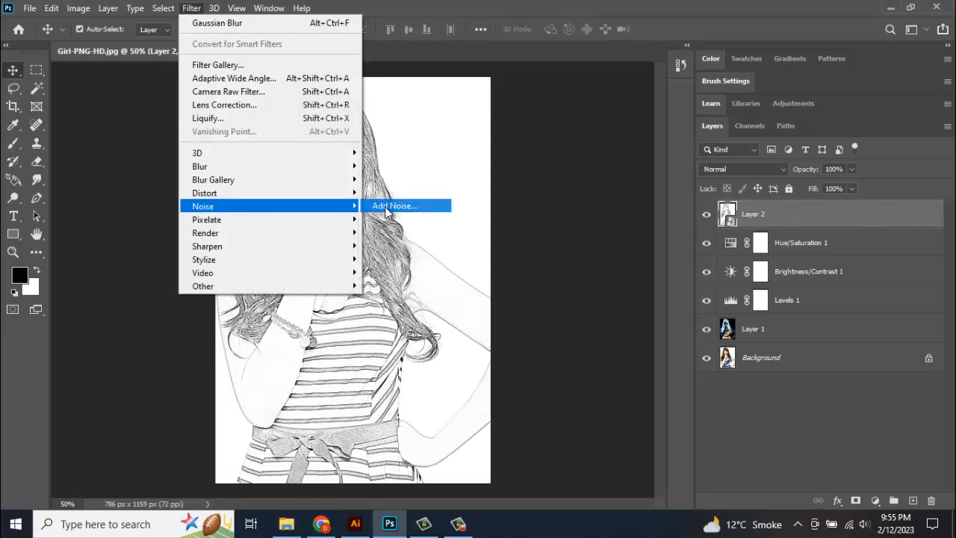
drag(586, 132, 578, 106)
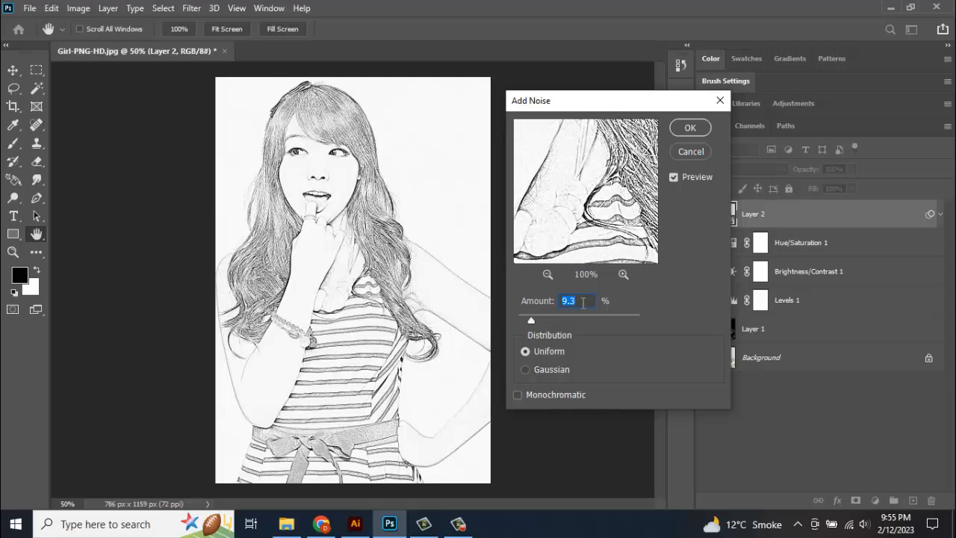
scroll(583, 302, down, 1)
scroll(585, 296, down, 5)
drag(532, 319, 528, 320)
scroll(586, 303, down, 3)
scroll(586, 303, down, 4)
scroll(586, 302, down, 5)
scroll(586, 302, up, 1)
click(689, 128)
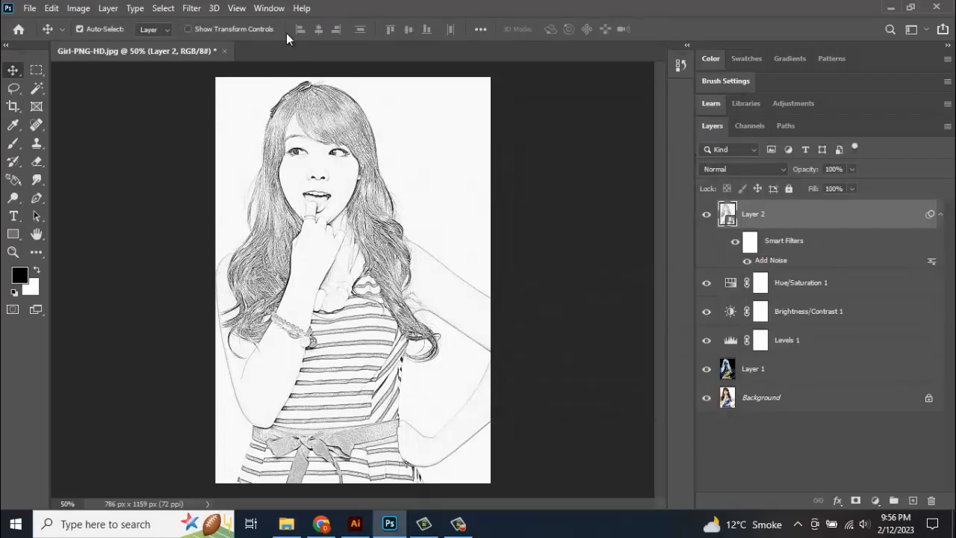
Apply a Smart Sharpen filter to Layer 2 that removes lens blur, slightly raising its Amount and Reduce Noise settings.
click(192, 10)
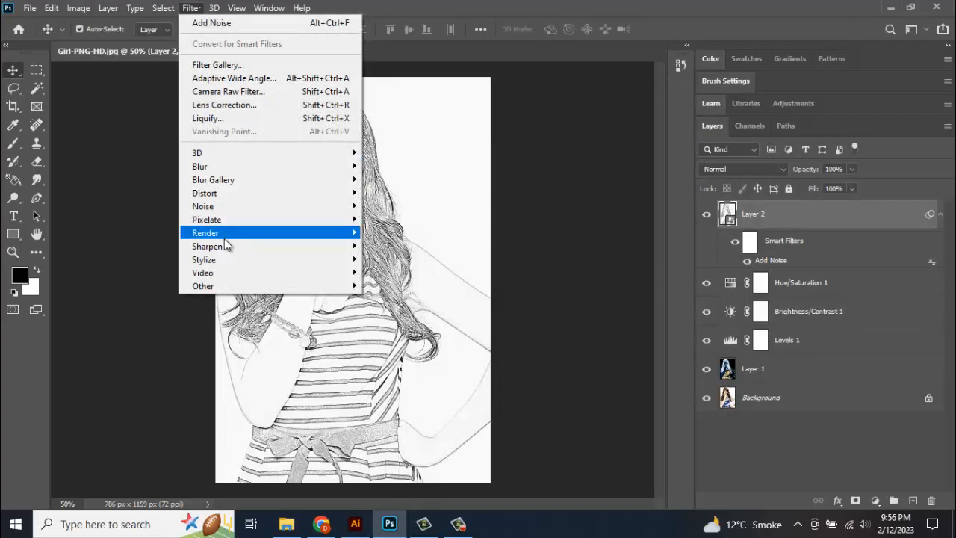
mouse_move(225, 253)
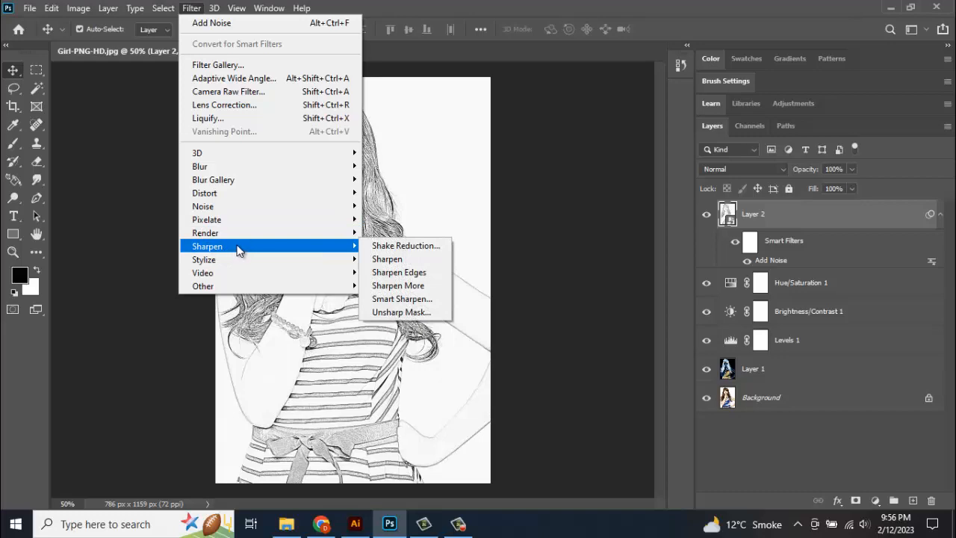
click(401, 300)
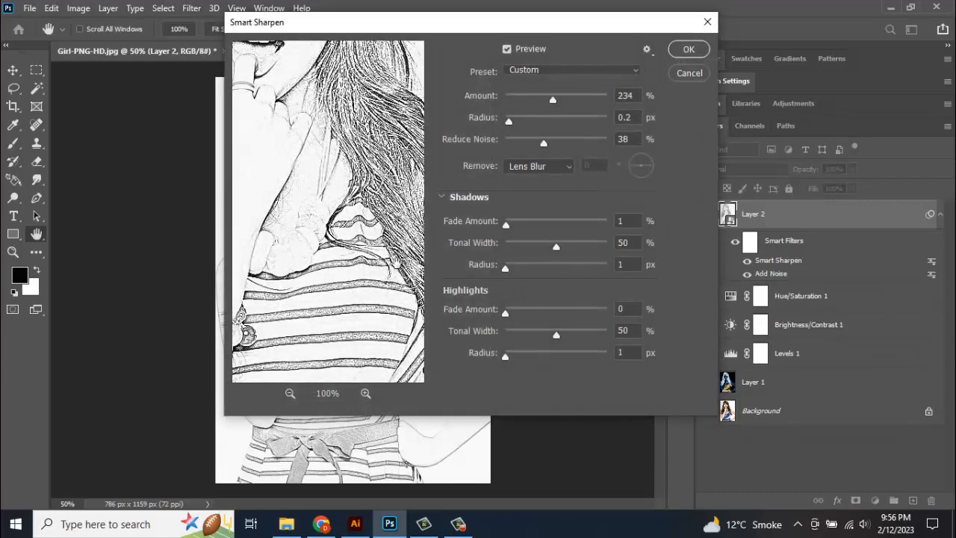
drag(413, 26, 619, 91)
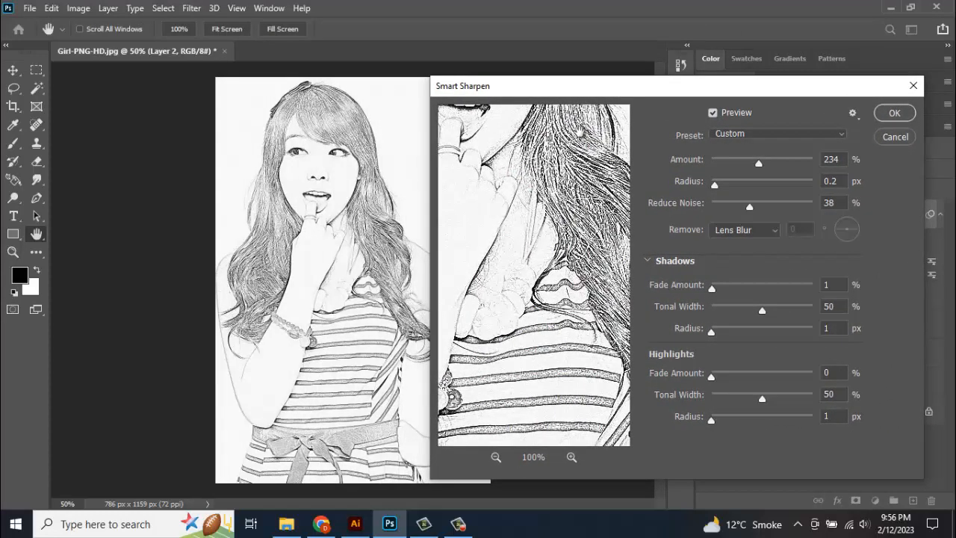
drag(532, 92, 564, 80)
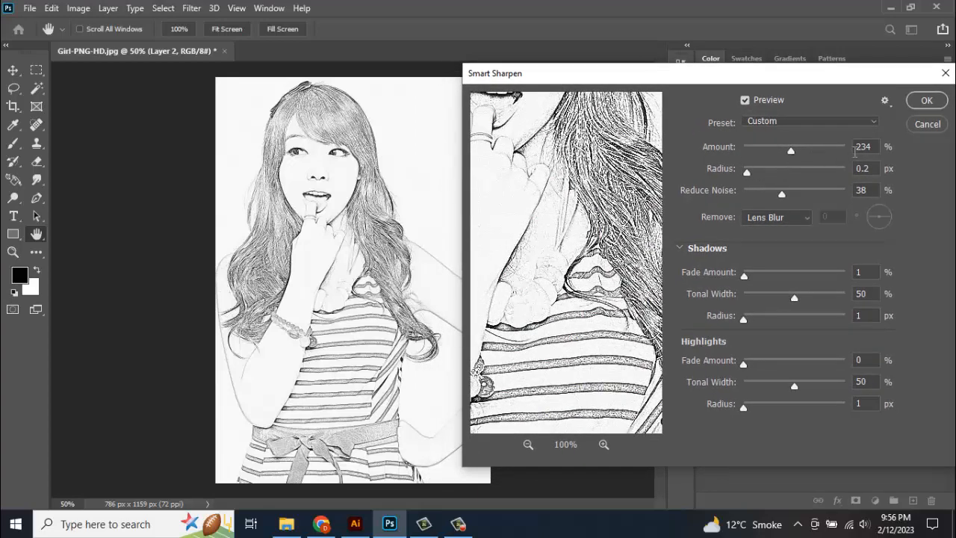
click(871, 147)
key(Up)
drag(790, 153, 798, 153)
click(746, 172)
drag(782, 197, 785, 194)
click(926, 101)
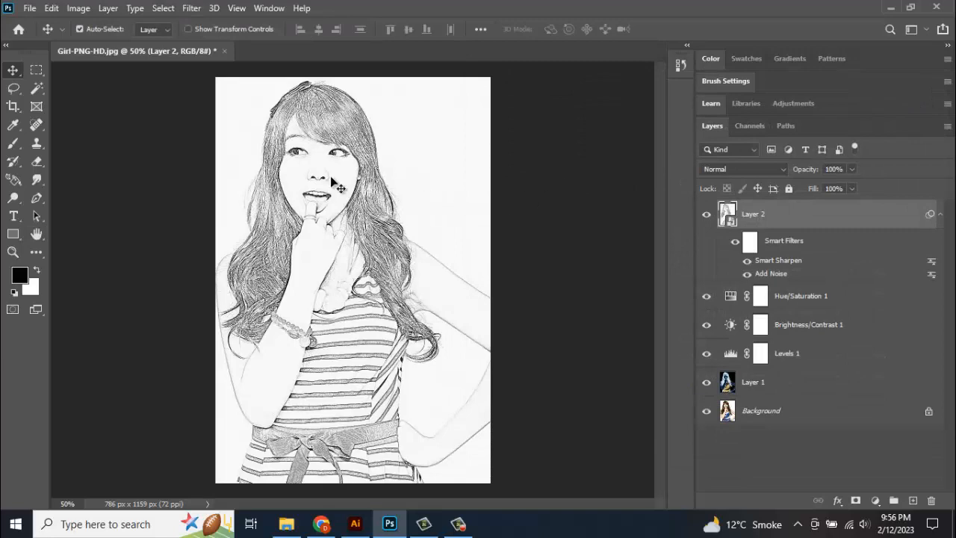
scroll(308, 155, up, 2)
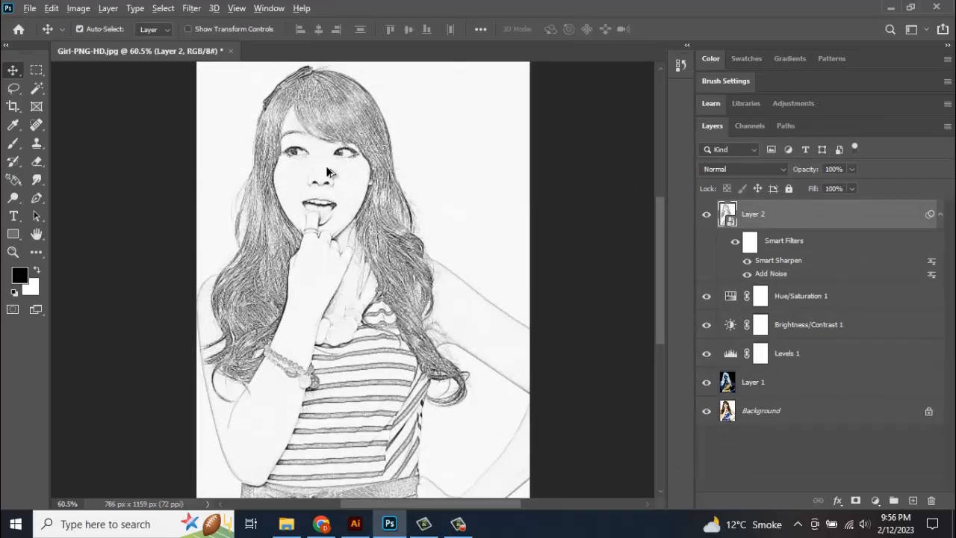
scroll(327, 169, up, 1)
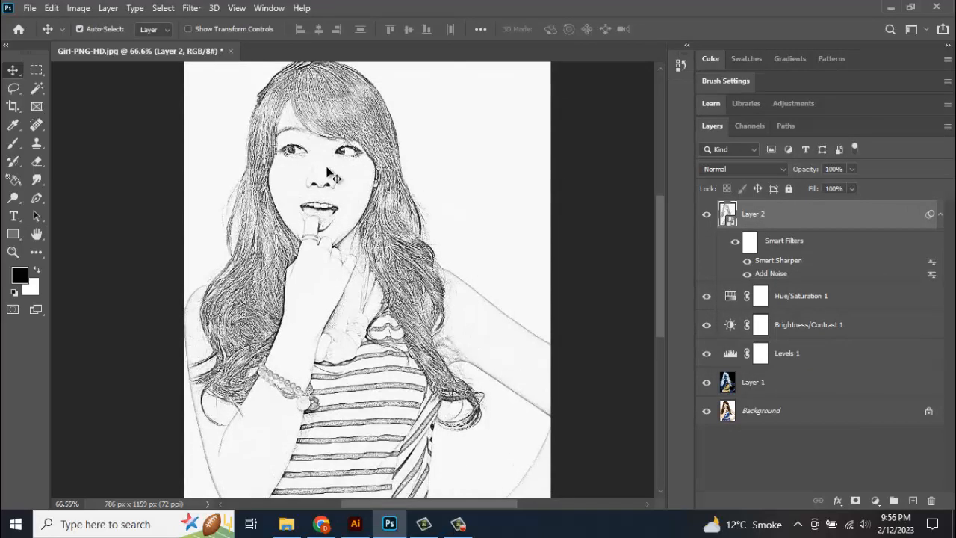
scroll(327, 173, down, 2)
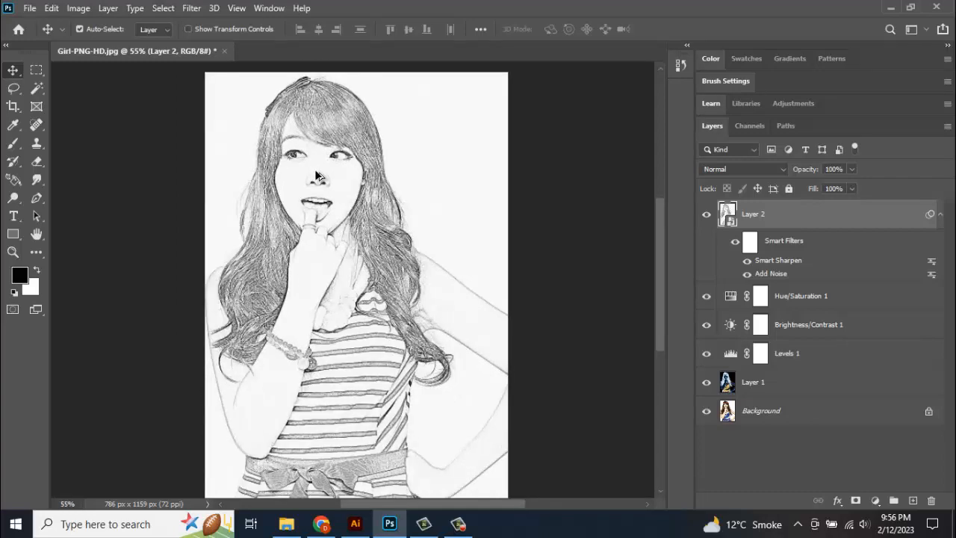
scroll(335, 198, up, 1)
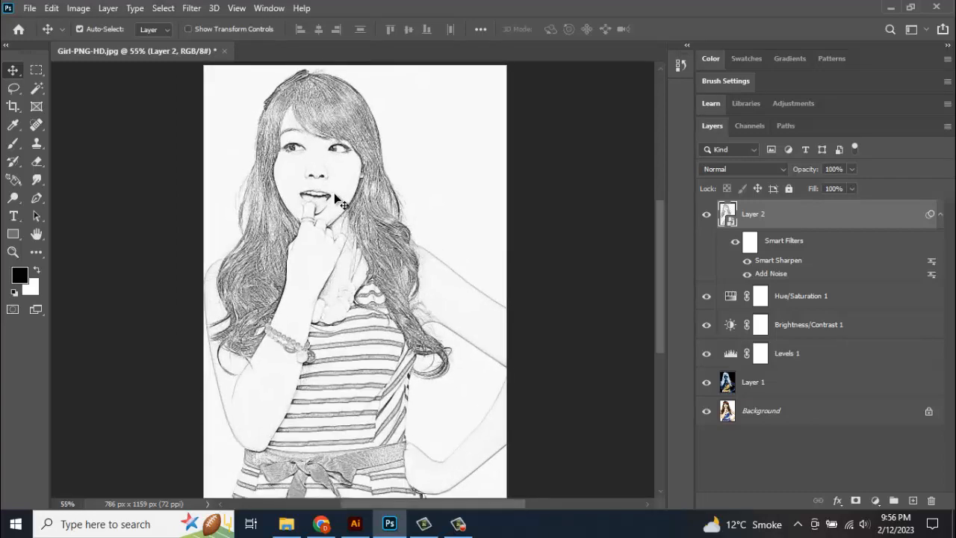